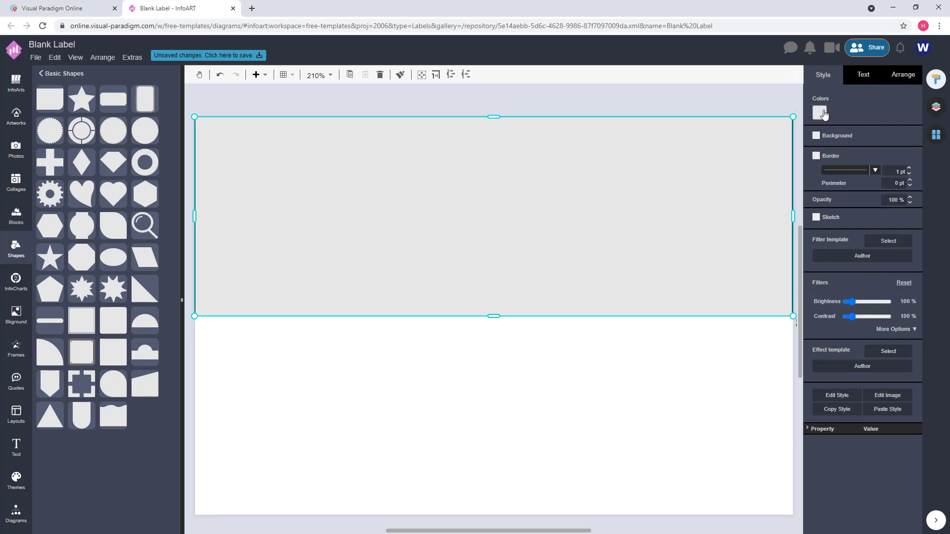
Step: Recolor the rectangle covering the upper half of the label to a pale pink custom color
click(819, 113)
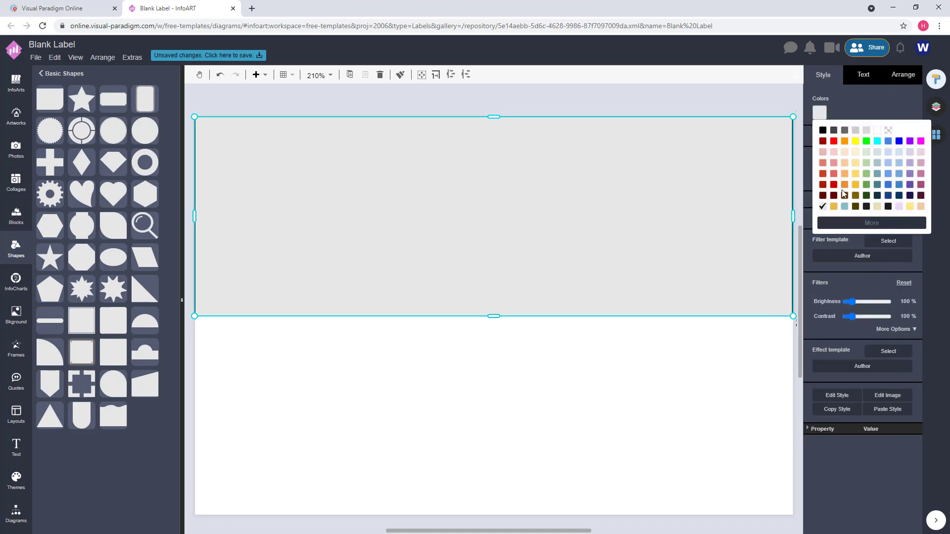
click(864, 224)
click(665, 230)
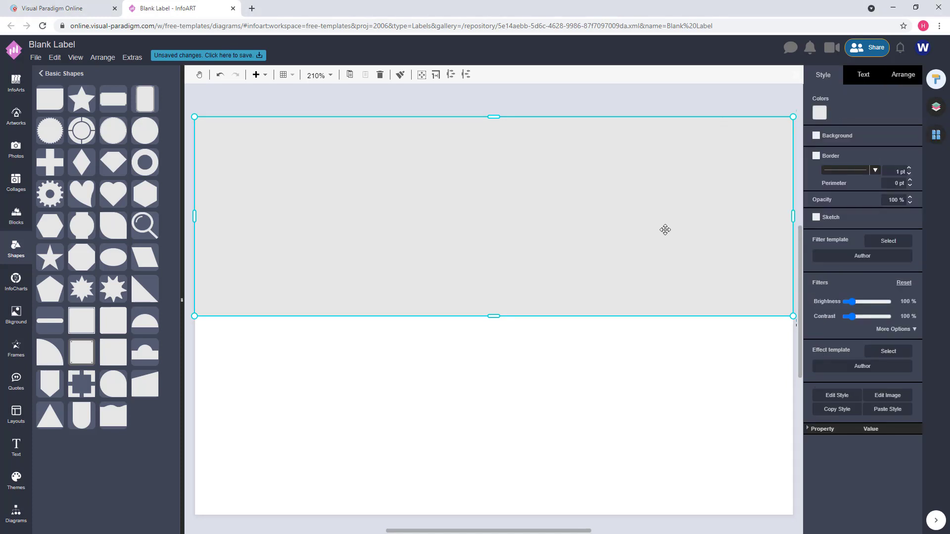
click(819, 113)
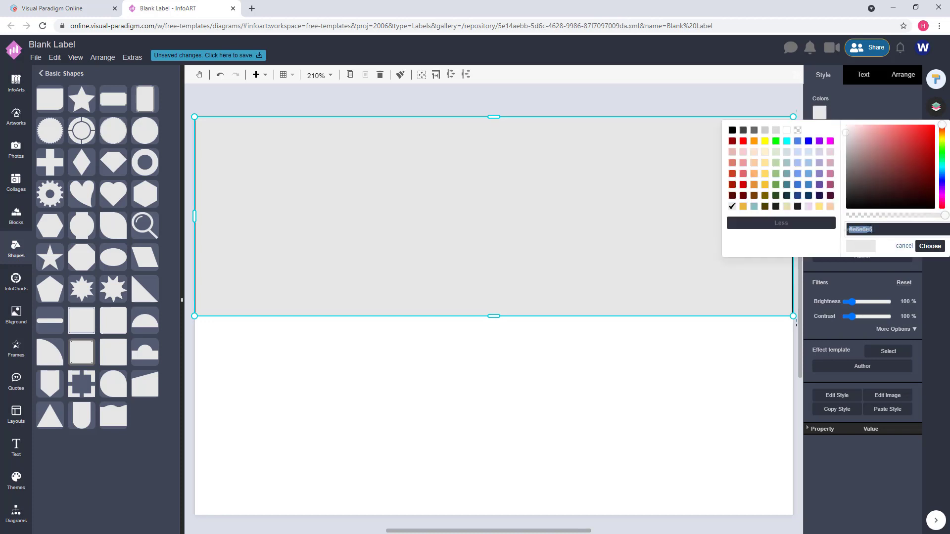
click(930, 247)
key(Escape)
Step: Set the page background color to light blue #9bcfe0
click(874, 151)
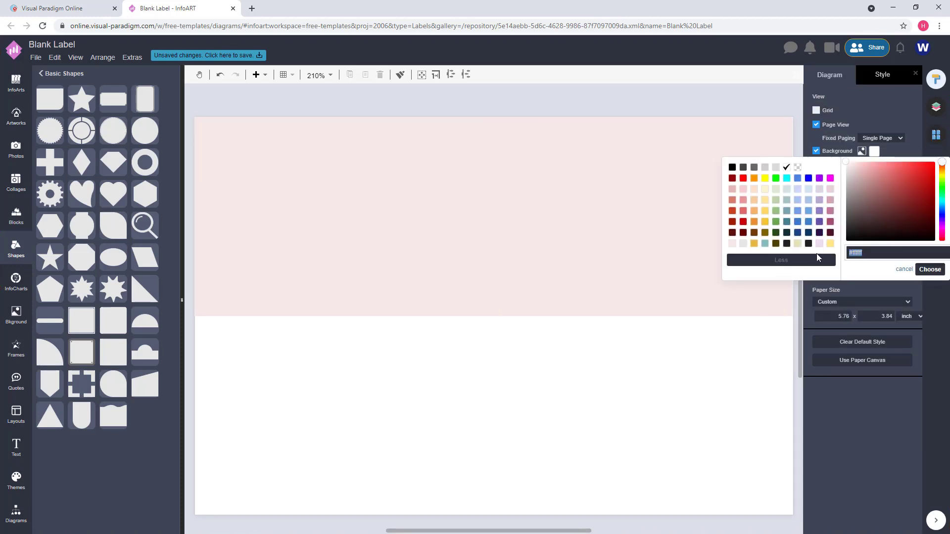
text(9bcfe0)
click(929, 269)
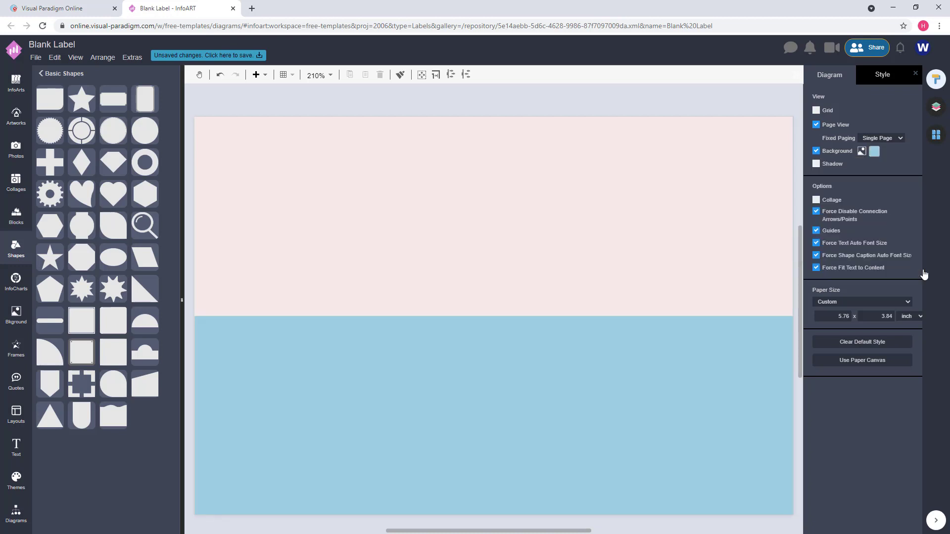
Step: Add a rectangle from the Dynamic Blocks shapes, center it on the label and enlarge it to leave a margin all around
click(639, 166)
click(562, 115)
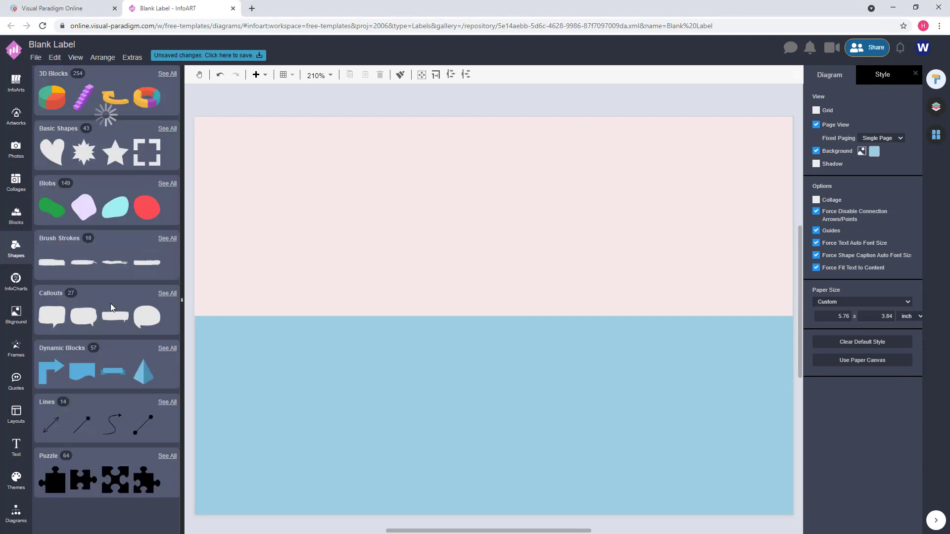
click(167, 348)
drag(146, 241, 417, 135)
drag(259, 217, 523, 218)
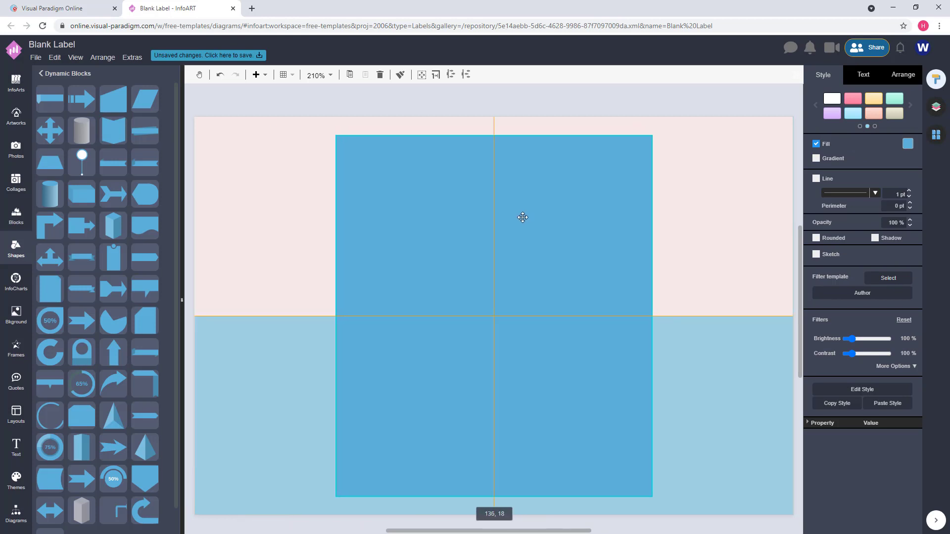
drag(330, 315, 243, 315)
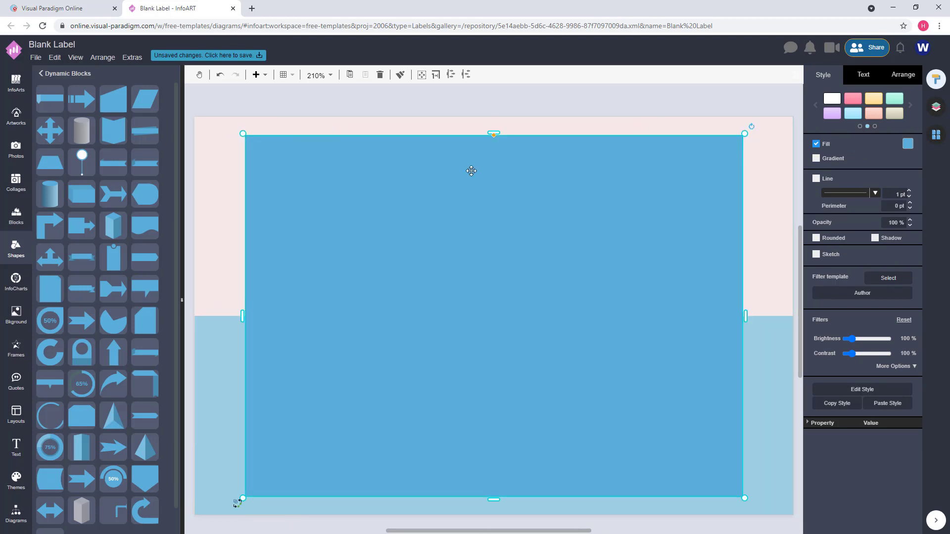
drag(497, 134, 498, 148)
Step: Remove the centered rectangle's fill and give it a thick dark outline so it becomes a frame
click(816, 144)
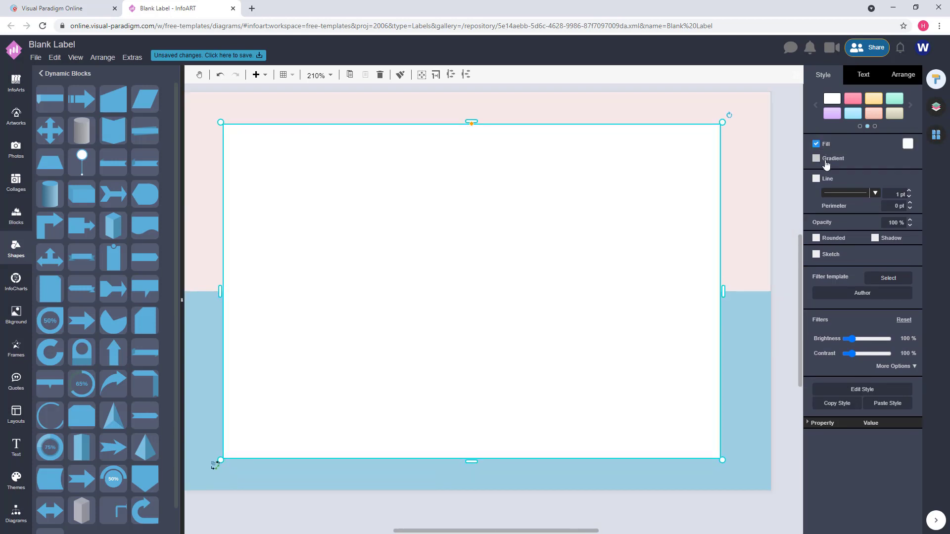
click(816, 164)
click(909, 177)
click(909, 177)
click(909, 177)
click(910, 177)
click(763, 244)
scroll(763, 244, down, 3)
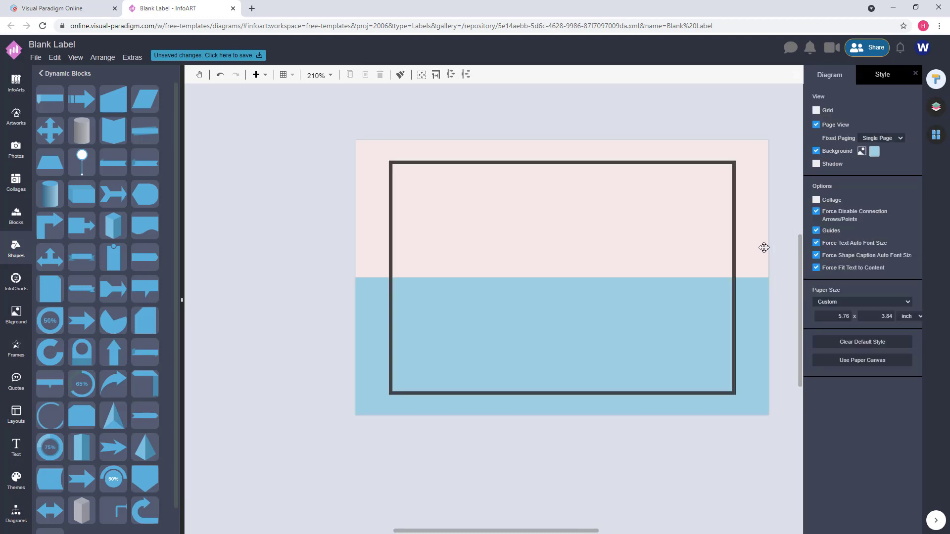
Step: Add a two-line text "Stylish Fashion" above the label and set its font to Staatliches
click(689, 205)
drag(542, 191, 543, 199)
double_click(526, 148)
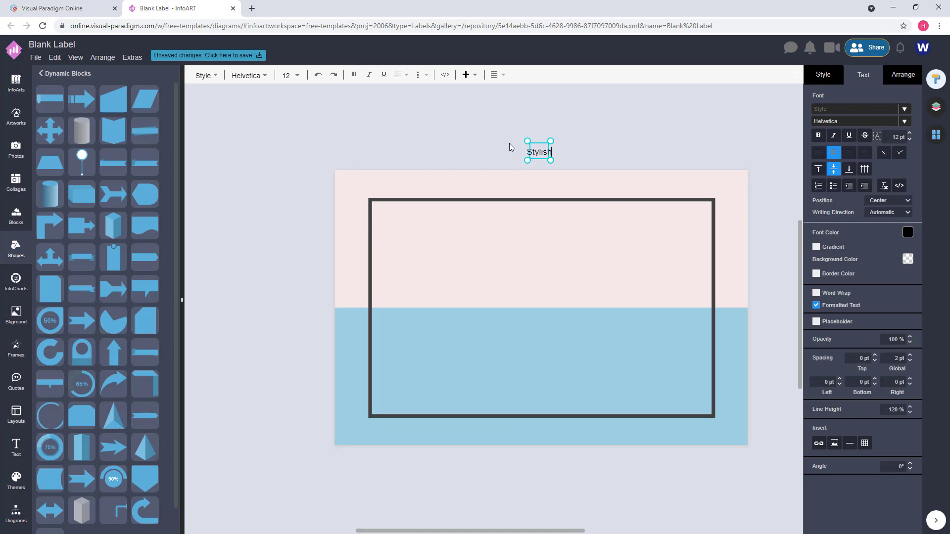
key(ctrl+a)
click(905, 121)
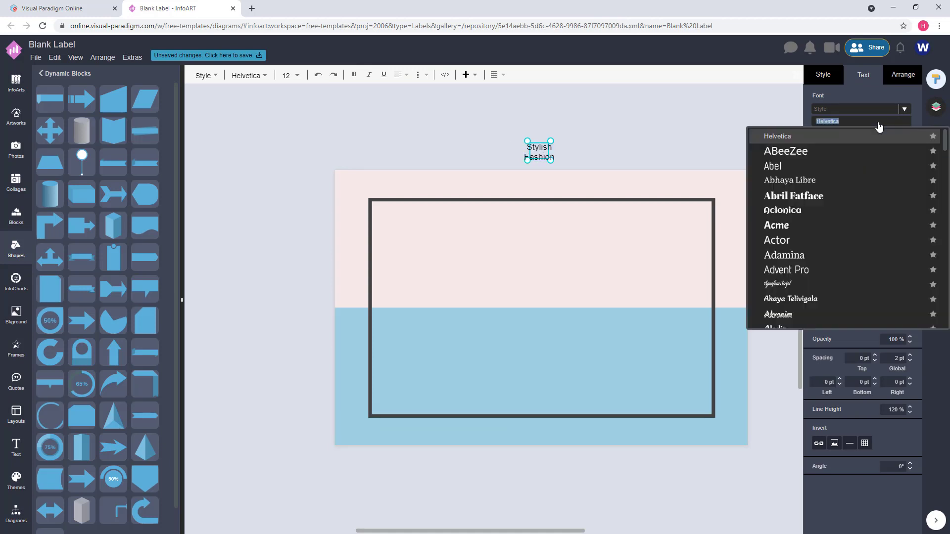
scroll(861, 222, down, 5)
click(841, 198)
Step: Enlarge the title text, center it on the label and shrink the frame to fit around it
drag(555, 160, 642, 250)
drag(642, 136, 613, 237)
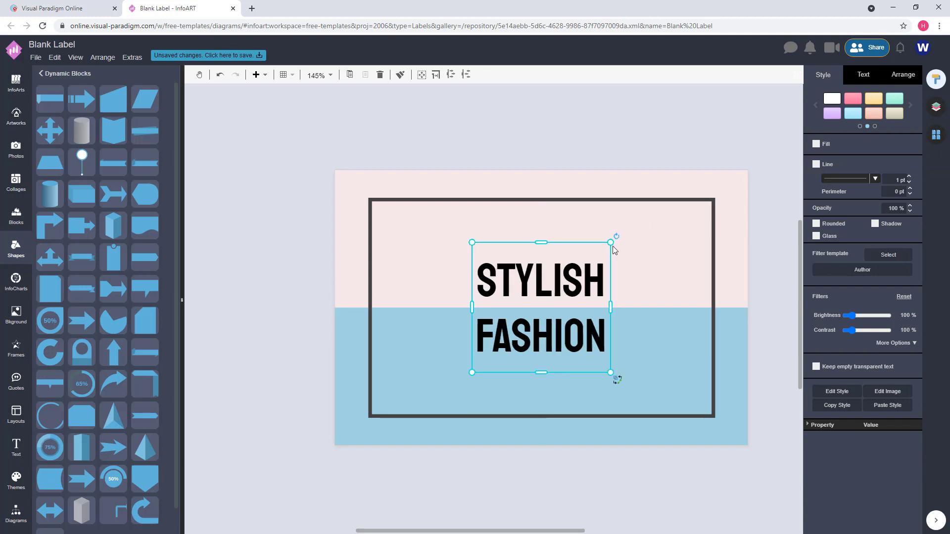
click(715, 303)
drag(715, 303, 630, 301)
drag(554, 198, 541, 229)
drag(632, 303, 666, 303)
Step: Change the title to bold Raleway and widen its text box so each word fits on one line
click(531, 292)
click(863, 74)
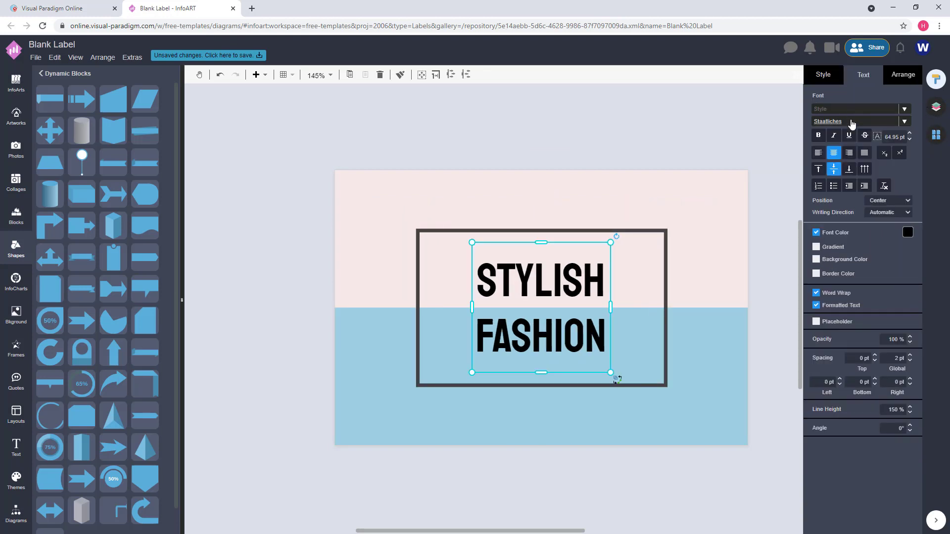
click(856, 121)
text(ralewa)
click(819, 141)
click(819, 136)
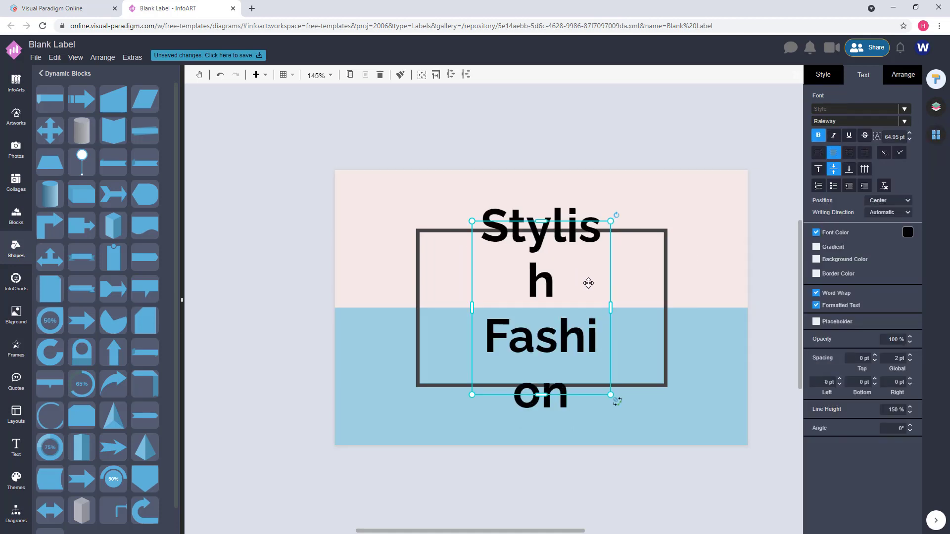
drag(611, 308, 640, 306)
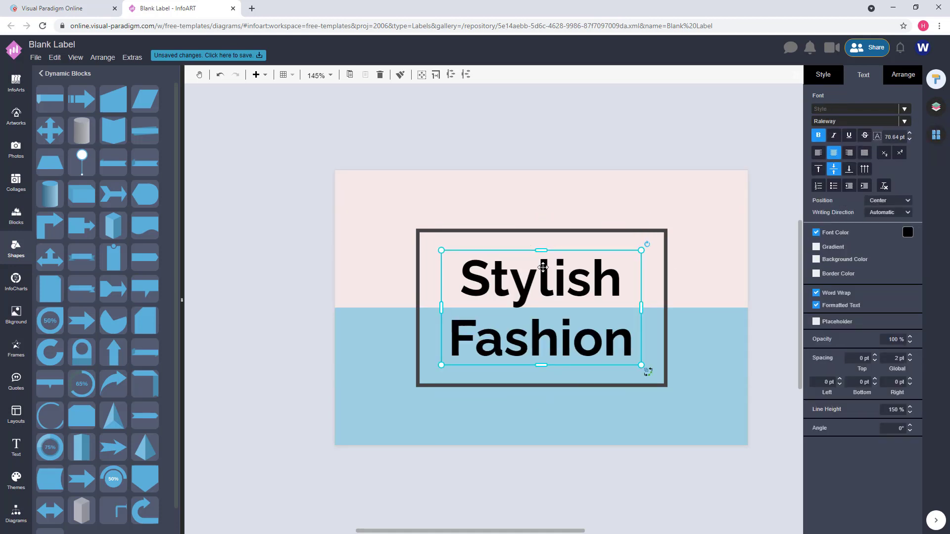
Step: Retype the title in capitals as "STYLISH" and "FASHION" on two lines
double_click(542, 267)
text(STYLISH)
key(Return)
text(FASHION)
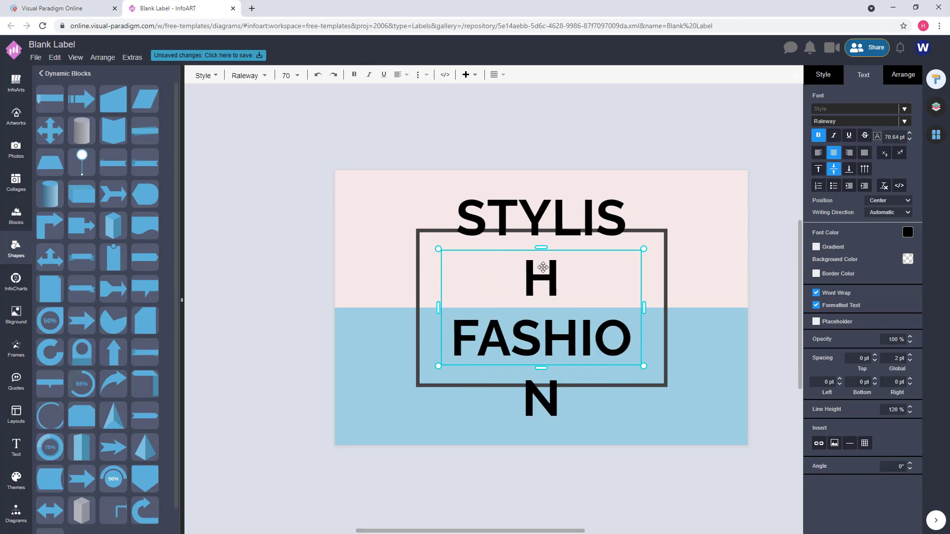
key(Escape)
click(764, 350)
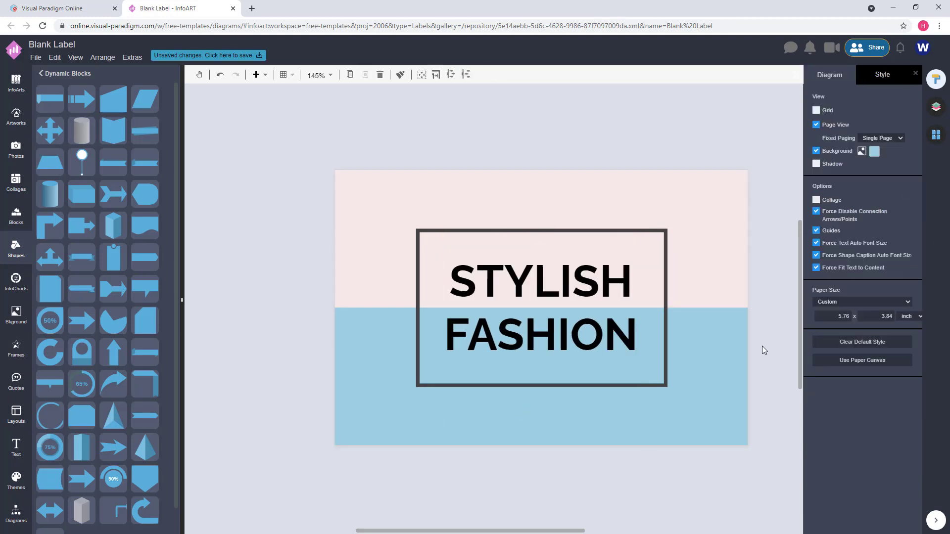
Step: Duplicate the frame and shrink the copy evenly so it sits just inside the original
click(654, 297)
drag(654, 297, 651, 297)
drag(401, 309, 415, 310)
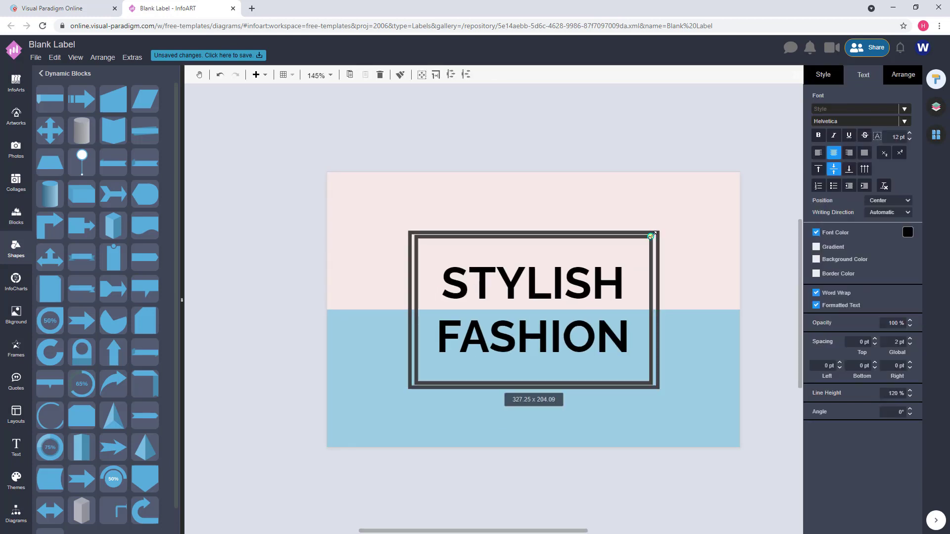
drag(527, 231, 538, 238)
Step: Set the inner frame's outline to 2 pt and enlarge the frame slightly toward the outer one
click(910, 139)
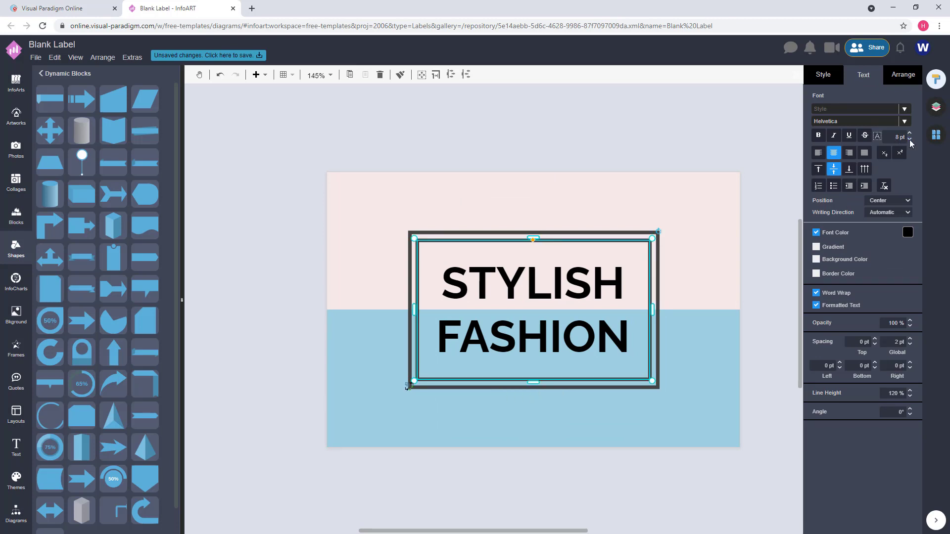
click(823, 74)
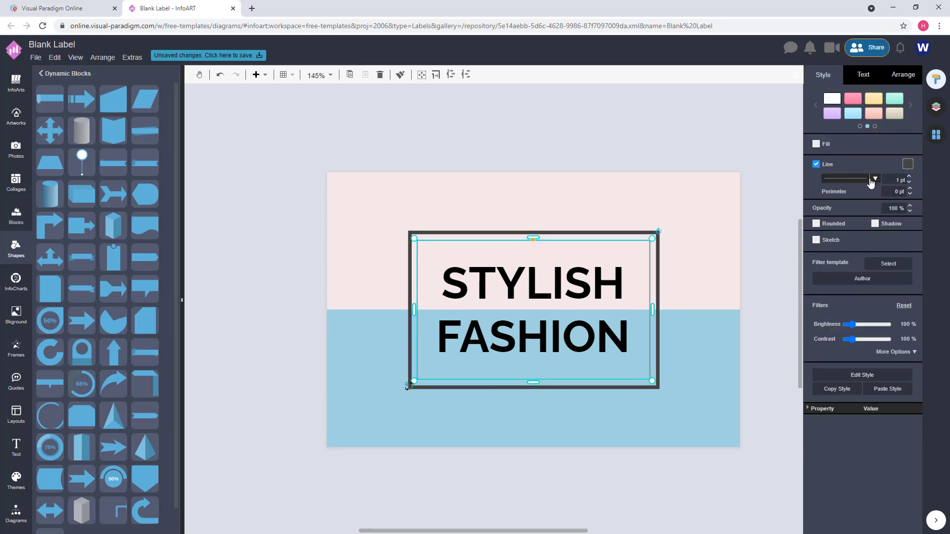
drag(652, 238, 655, 236)
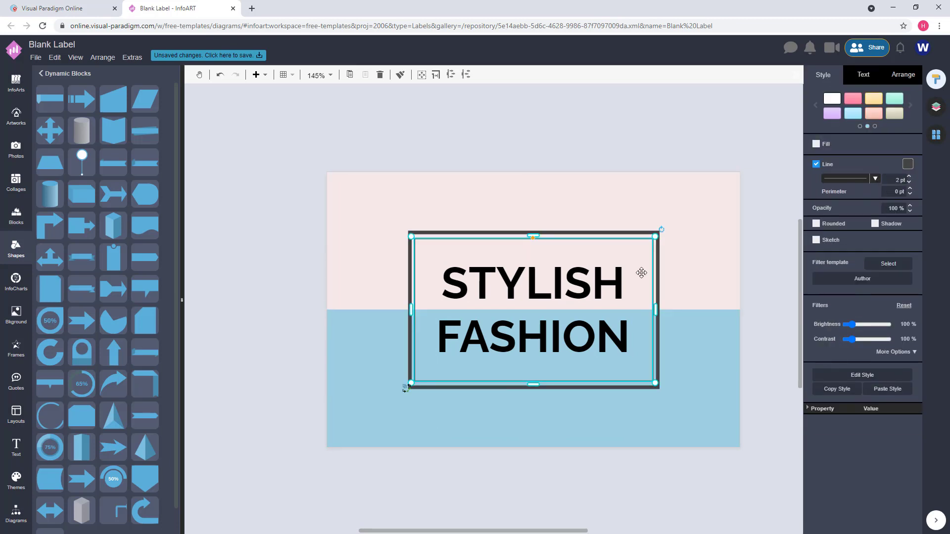
click(695, 150)
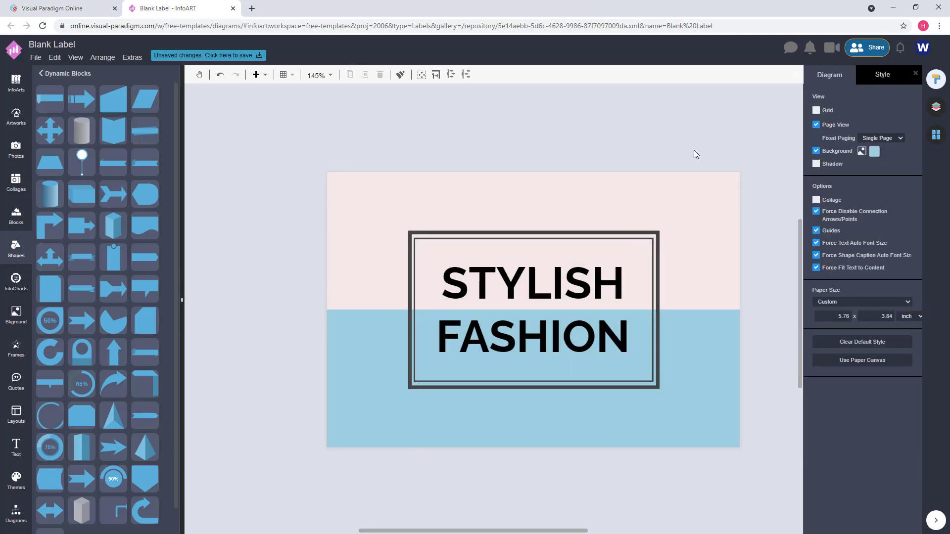
Step: Reduce the height of both frames evenly around the title, and narrow the inner frame slightly
click(524, 372)
drag(533, 388, 543, 378)
click(415, 310)
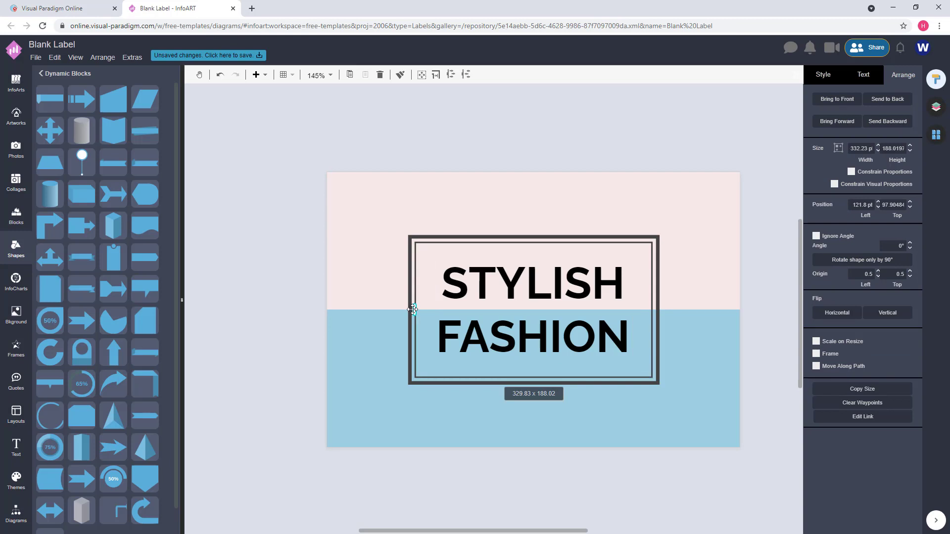
click(348, 322)
click(539, 310)
click(617, 148)
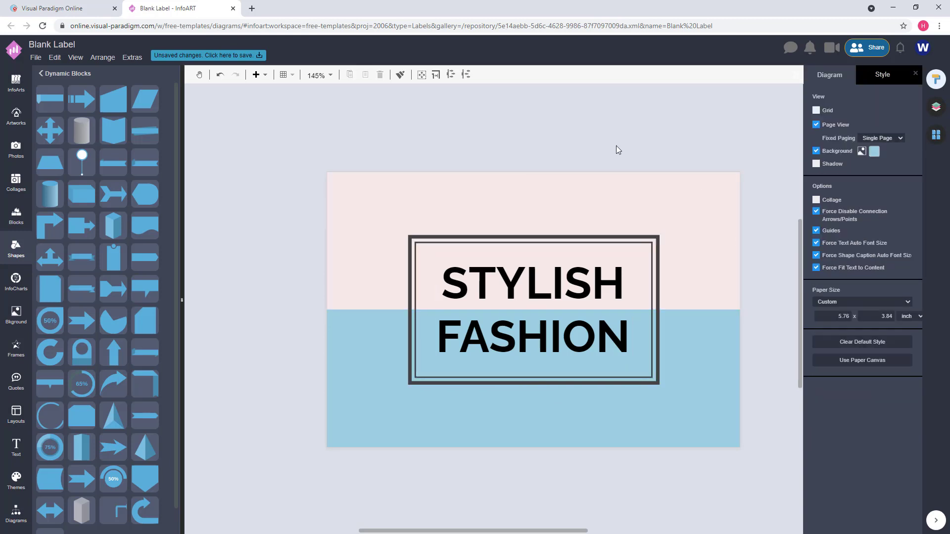
Step: Add a small Raleway text "Seasonal New Designed Clothes" and place it centered below the frames
double_click(586, 143)
text(Seasonal New Designed Clothes)
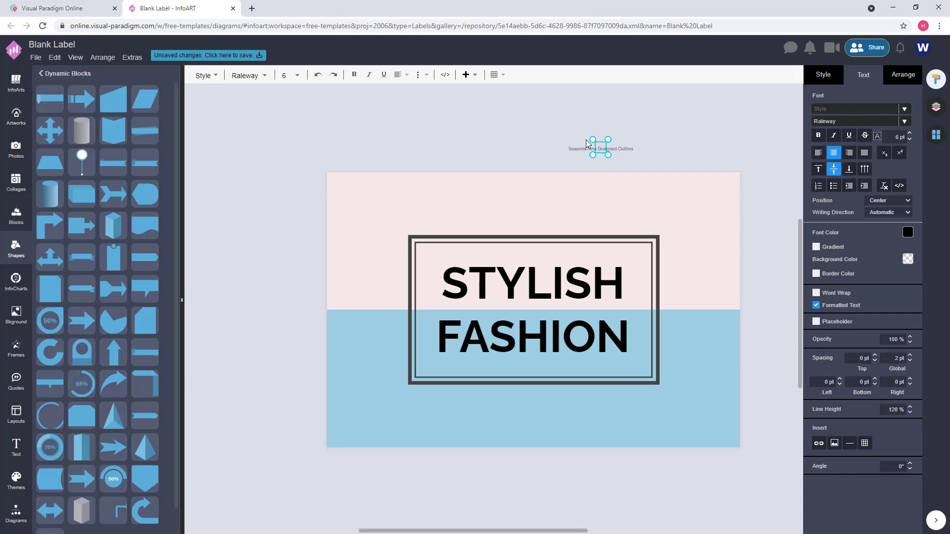
click(586, 143)
drag(601, 148, 577, 427)
Step: Duplicate the small text line directly beneath itself and change the copy to "Your Best Choice"
click(574, 420)
double_click(584, 425)
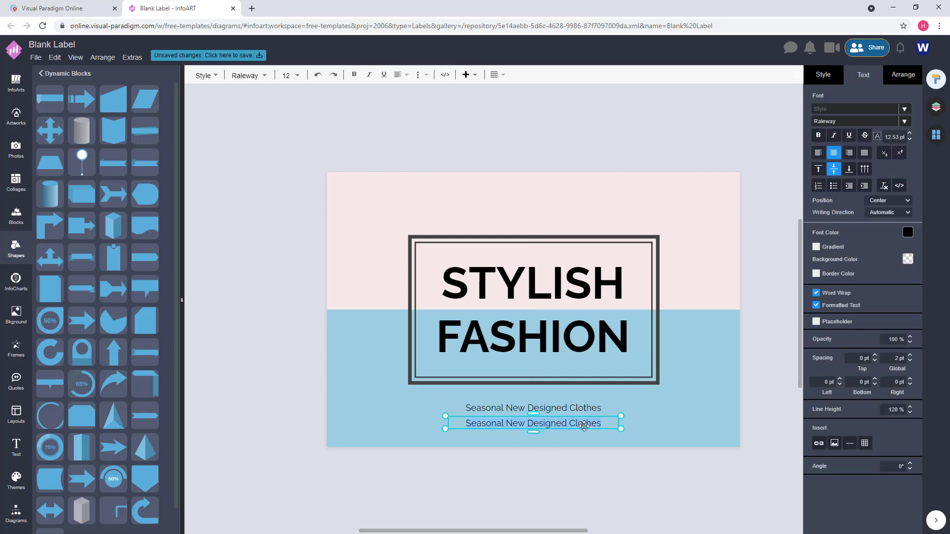
key(Escape)
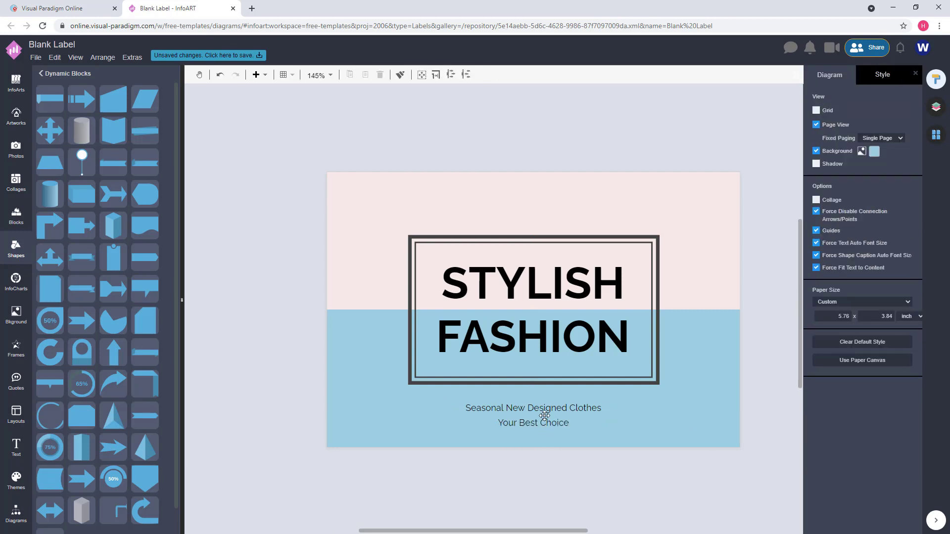
Step: Fine-tune the position and size of the two small text lines below the frames
click(569, 408)
drag(569, 408, 569, 408)
click(619, 477)
click(623, 432)
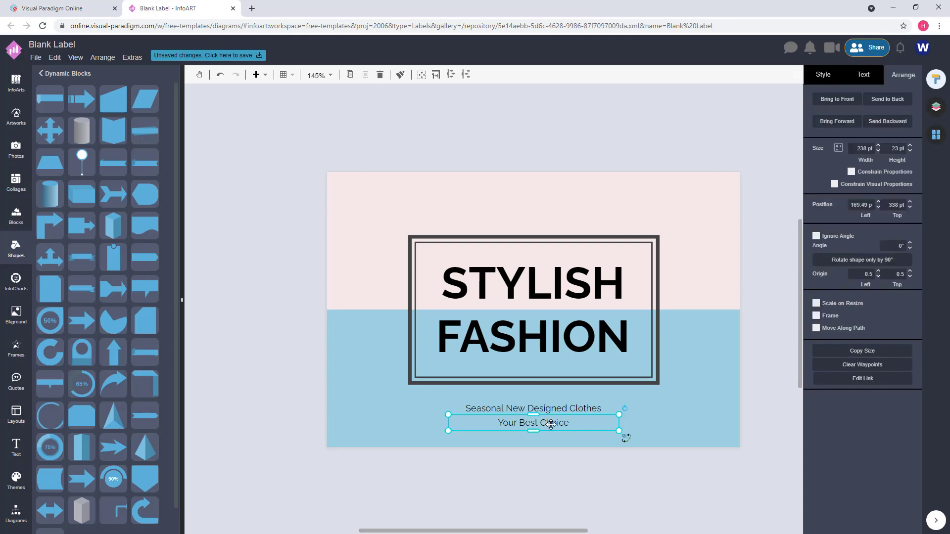
click(643, 462)
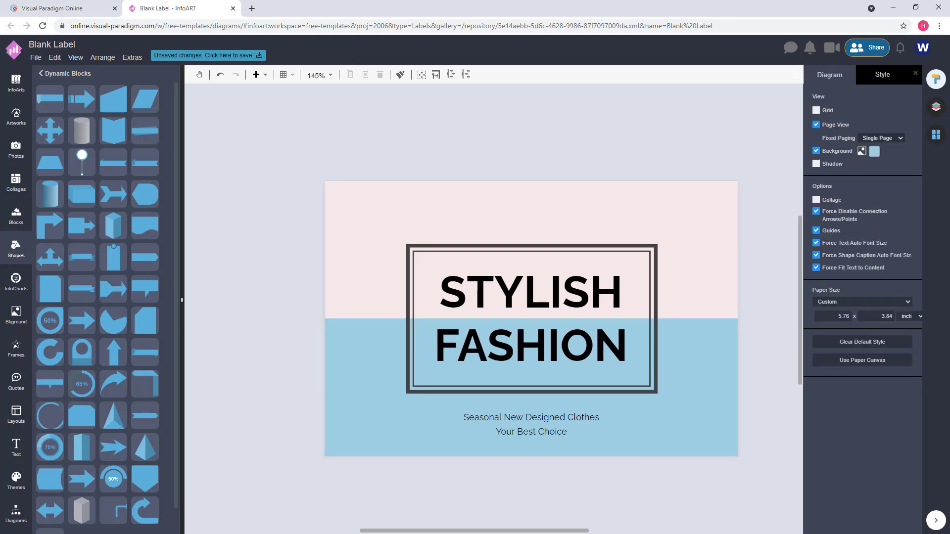
Step: Move "Your Best Choice" down and insert a copied text line reading "Handmade Accessories" above it
click(630, 326)
click(619, 439)
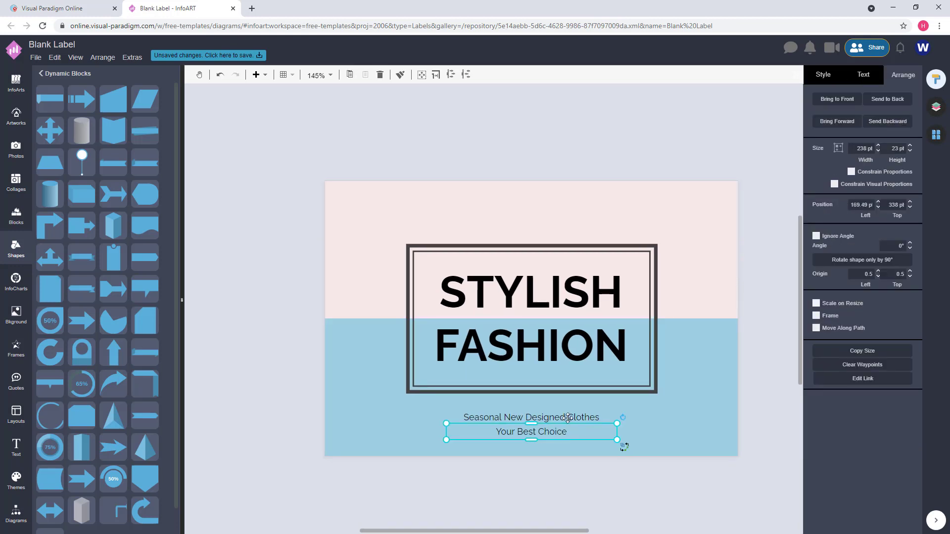
click(541, 422)
drag(541, 421, 541, 432)
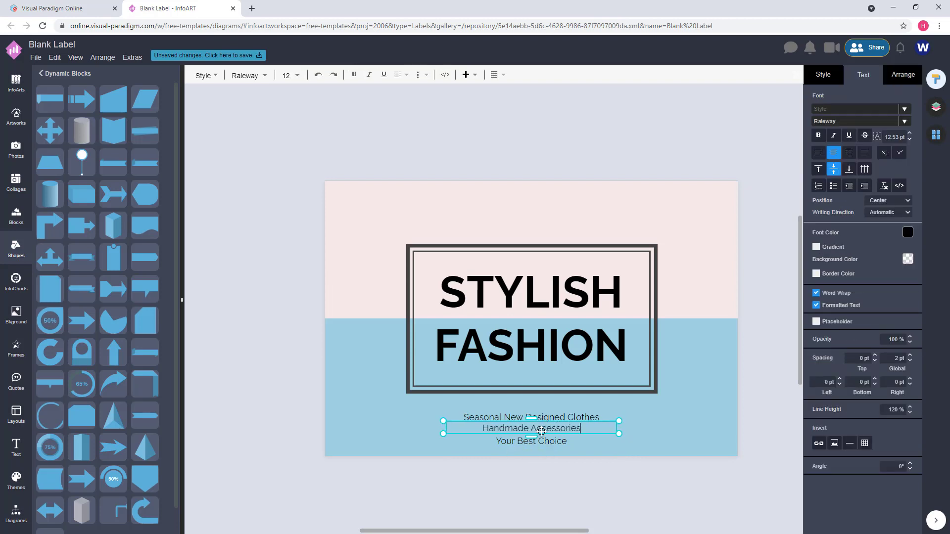
click(555, 454)
Step: Make "Your Best Choice" bold and move the text lines below the frames slightly up
click(619, 452)
key(ctrl+b)
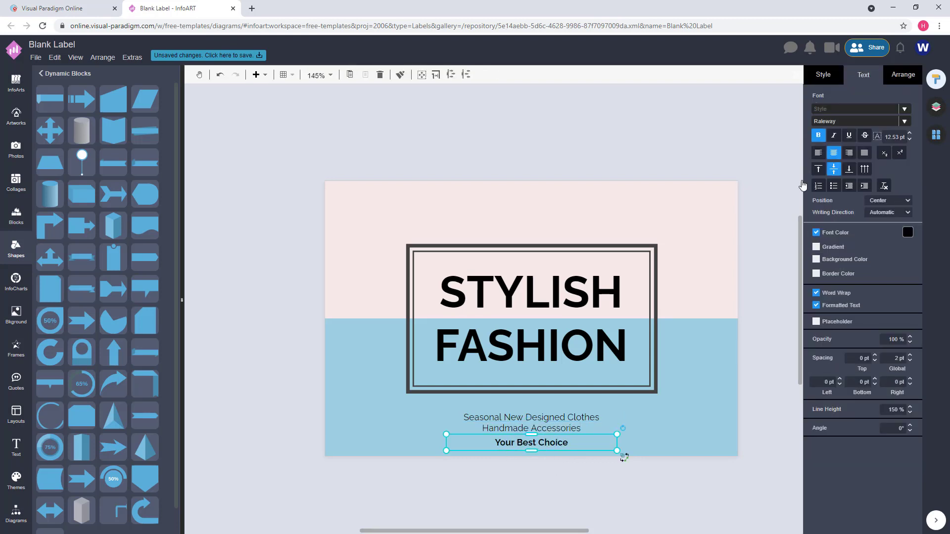
click(550, 428)
shift+click(549, 417)
drag(558, 438, 543, 224)
click(654, 462)
drag(531, 416, 531, 196)
drag(553, 233, 581, 219)
click(530, 195)
key(ctrl+z)
click(530, 195)
click(698, 178)
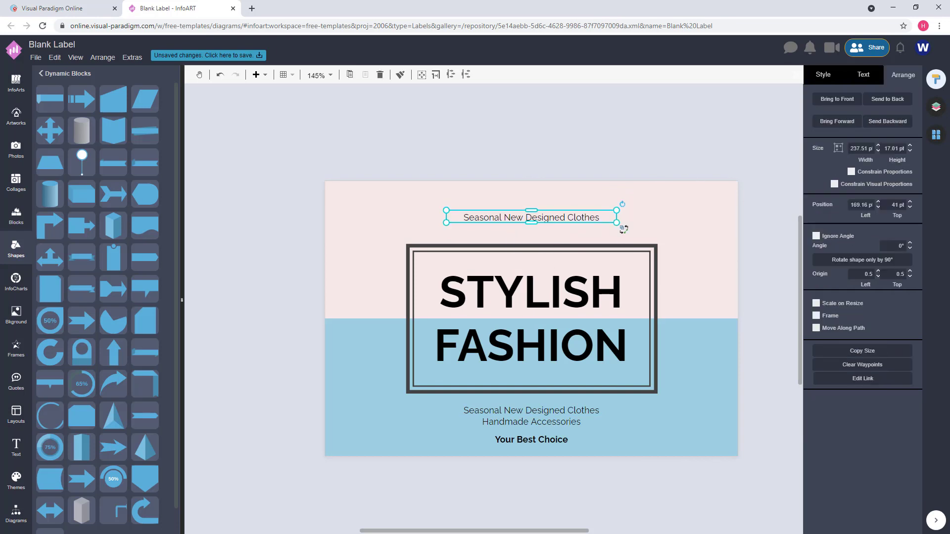
double_click(525, 219)
text(www.stylishfasion.com)
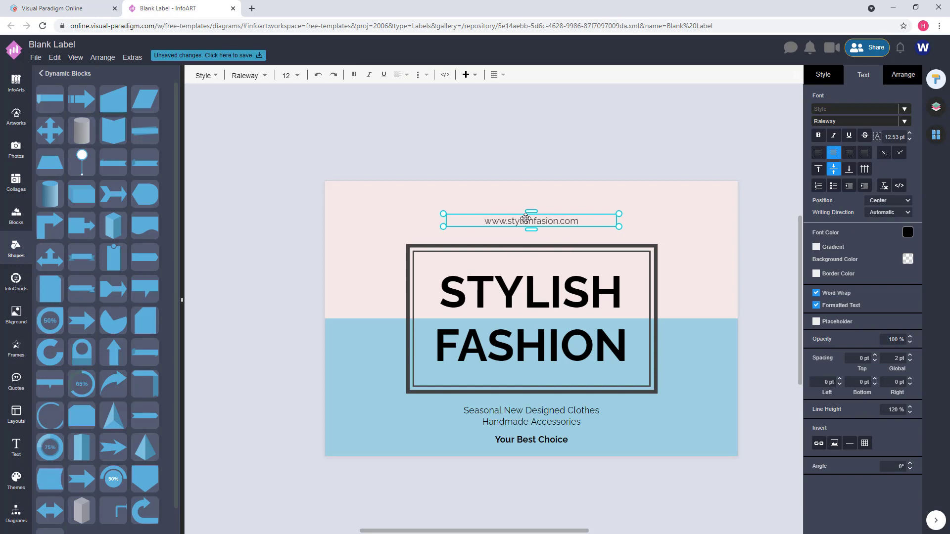
Step: Shrink the double frame together with the "STYLISH FASHION" title around their common centre
click(735, 322)
click(656, 322)
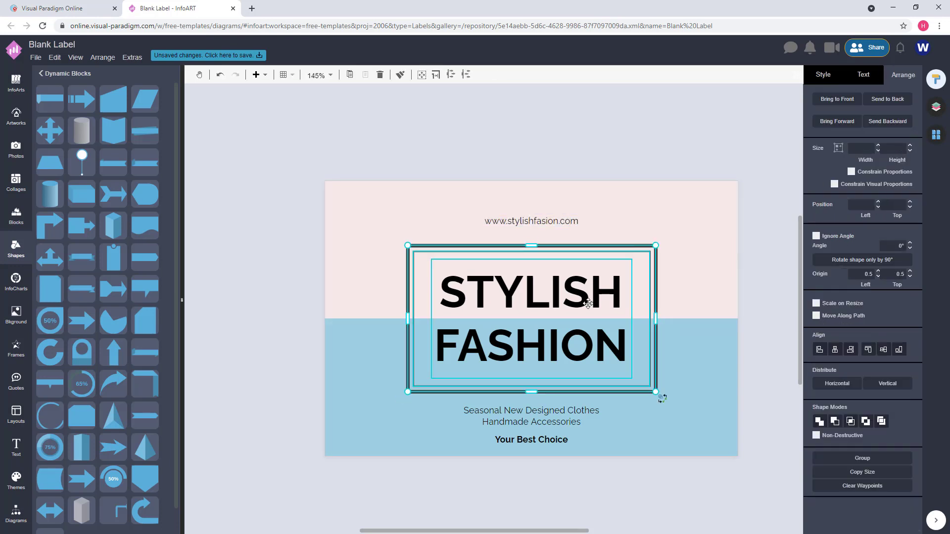
drag(658, 244, 643, 254)
click(739, 322)
Step: Move the website line below "Your Best Choice" and the "Seasonal New Designed Clothes" and "Handmade Accessories" lines above the frames
click(495, 465)
click(529, 443)
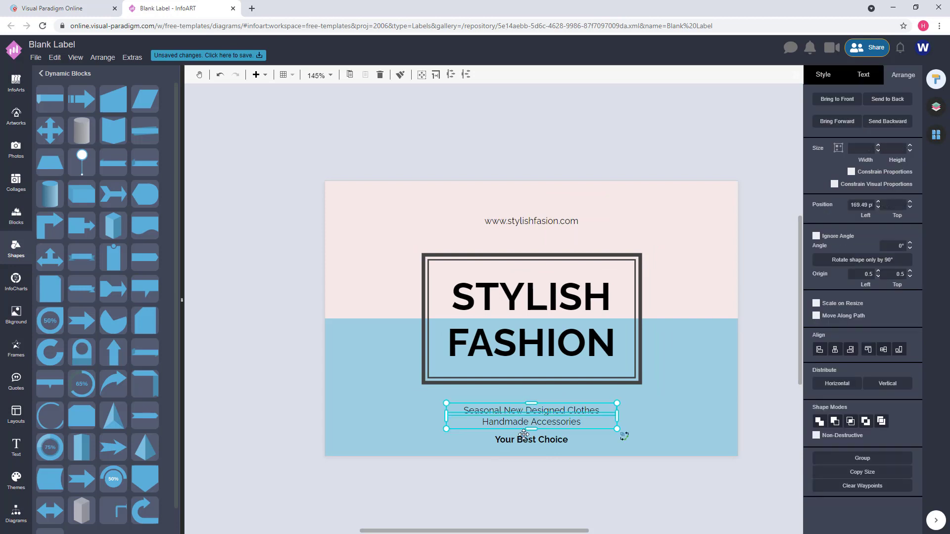
drag(529, 442, 528, 437)
click(523, 218)
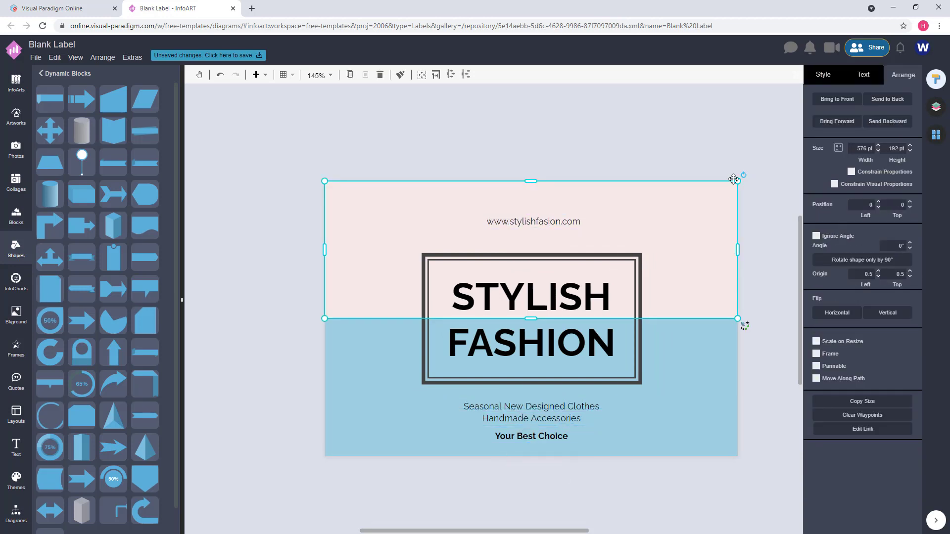
drag(524, 217, 550, 443)
drag(532, 412, 532, 218)
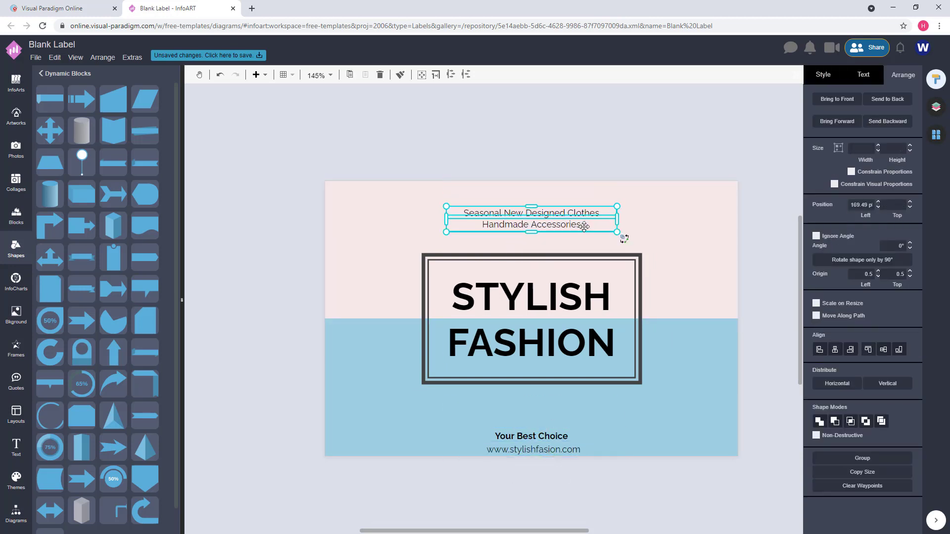
Step: Shift "Your Best Choice" and the website line slightly up, centre them and widen the gap between them
mouse_move(535, 434)
mouse_down()
mouse_move(535, 417)
mouse_move(523, 442)
mouse_up()
shift+click(523, 441)
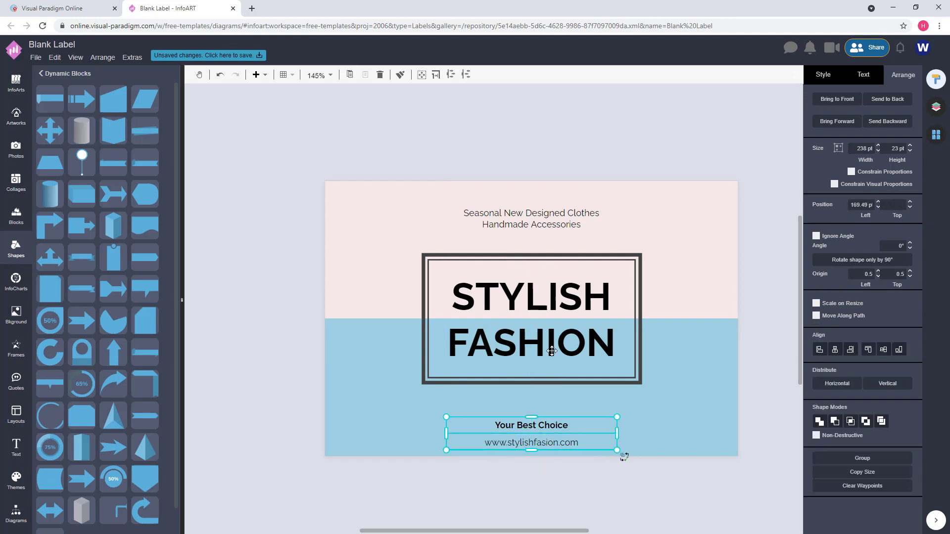
key(ctrl+a)
key(Escape)
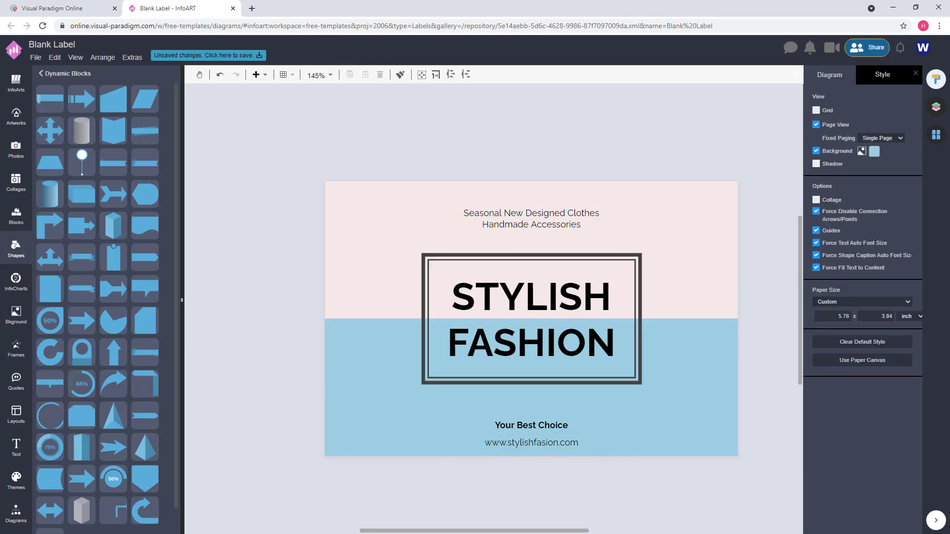
Step: Place a small left-aligned Lorem ipsum text in the label's upper-left corner and split it into three paragraphs
click(588, 145)
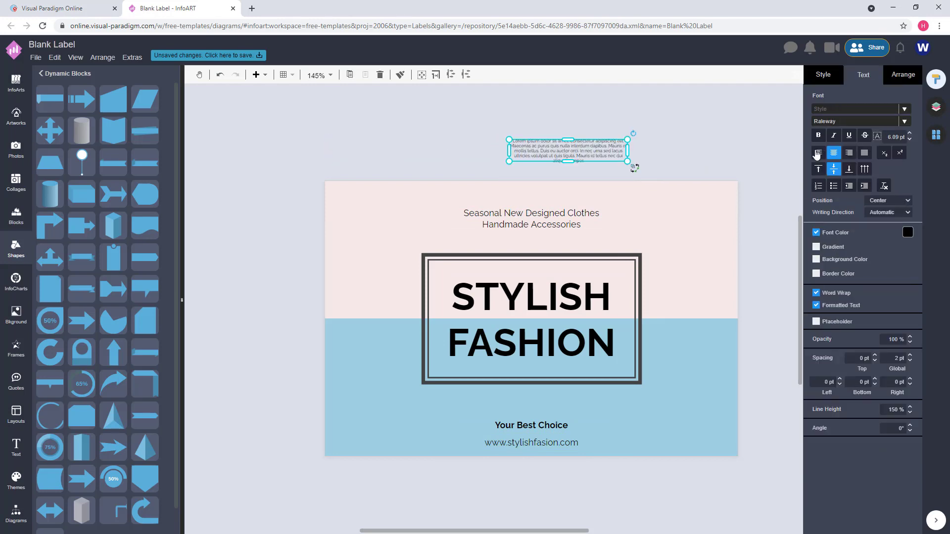
drag(512, 152, 335, 223)
double_click(335, 224)
key(Return)
key(Return)
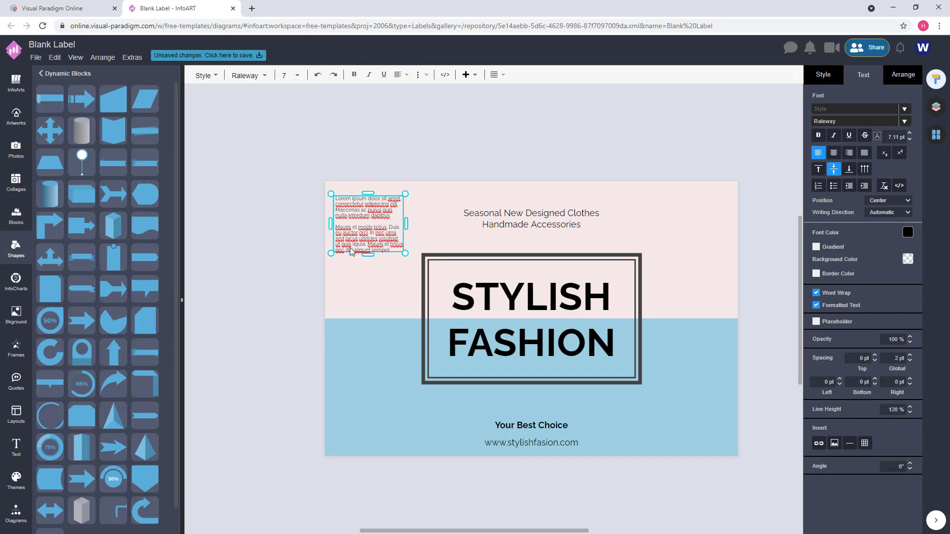
key(Return)
key(Return)
key(Escape)
Step: Enlarge the Lorem ipsum block in the upper-left corner to 9 pt and place a right-aligned copy in the lower-right corner
drag(364, 248, 365, 420)
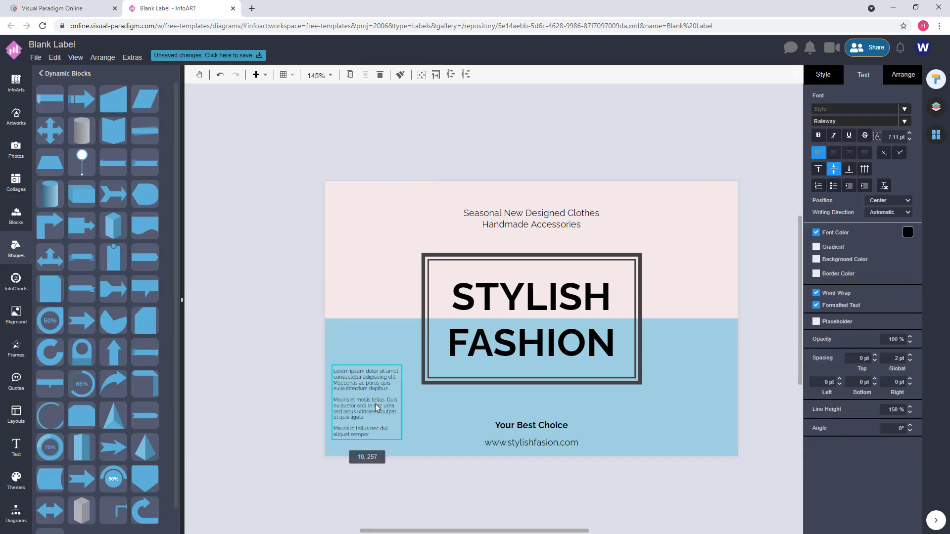
drag(368, 364, 369, 198)
click(396, 118)
drag(397, 118, 665, 375)
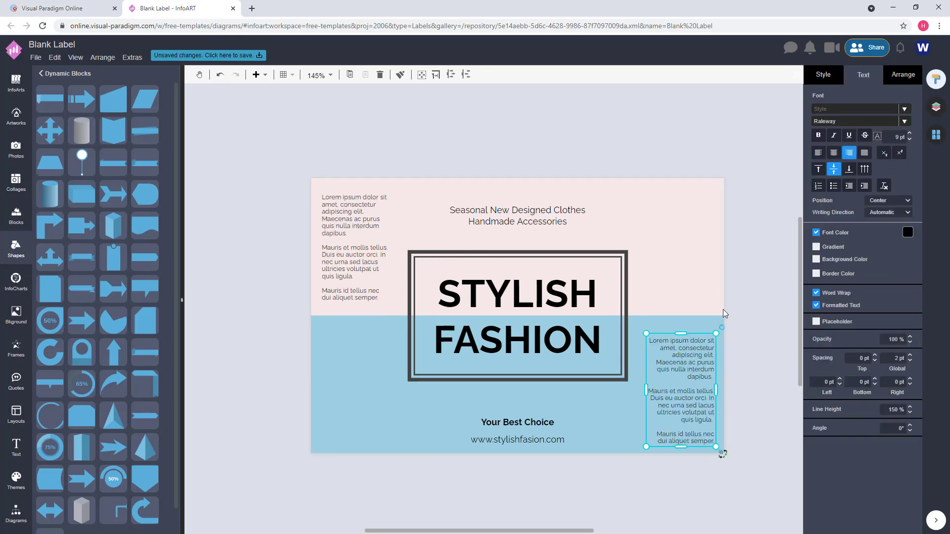
Step: Move both Lorem ipsum text blocks slightly up together
shift+click(362, 229)
drag(362, 229, 358, 227)
click(441, 124)
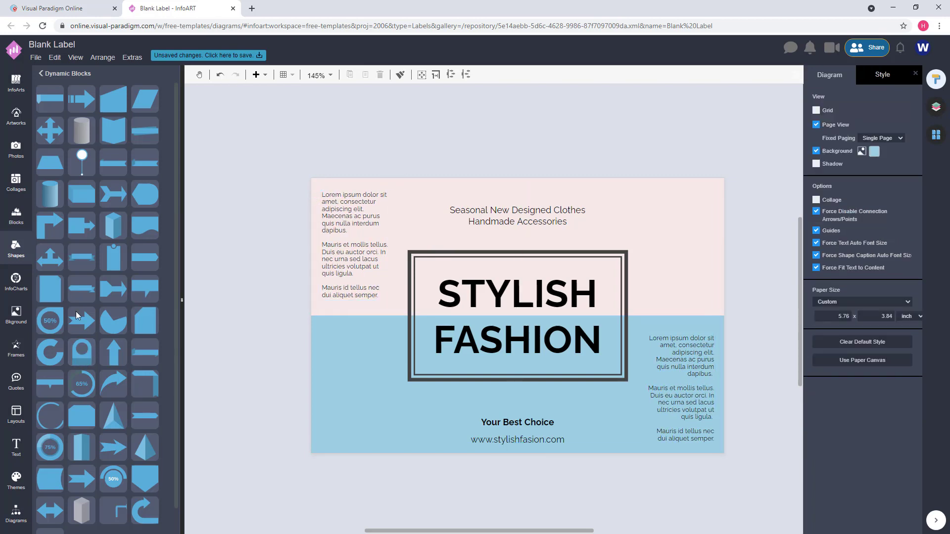
Step: Search the artworks for "code" and insert the barcode artwork below the label's lower-left corner
click(16, 117)
text(code)
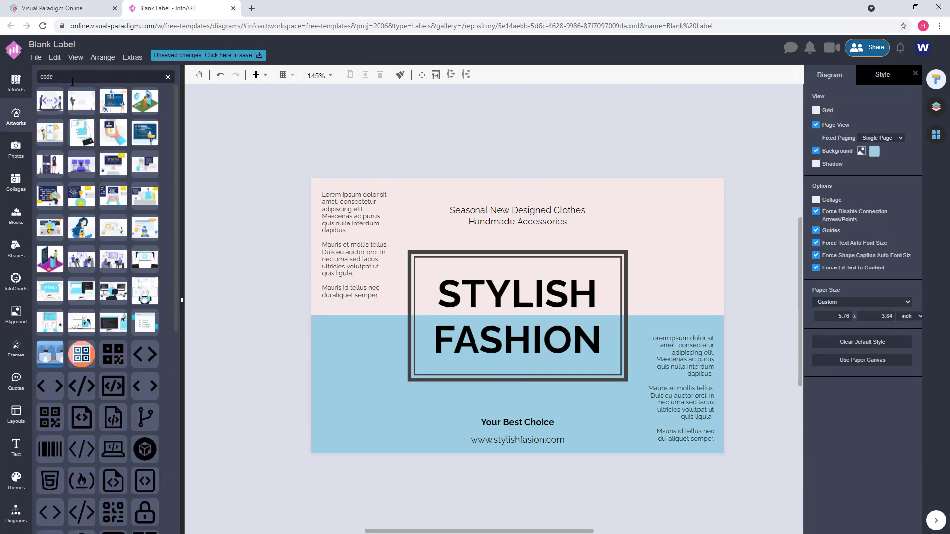
click(50, 448)
scroll(314, 450, down, 2)
mouse_move(419, 413)
mouse_down()
mouse_move(367, 425)
mouse_move(408, 425)
mouse_up()
drag(451, 447, 499, 491)
Step: Combine the barcode pieces into a single shape and reduce its height
click(893, 78)
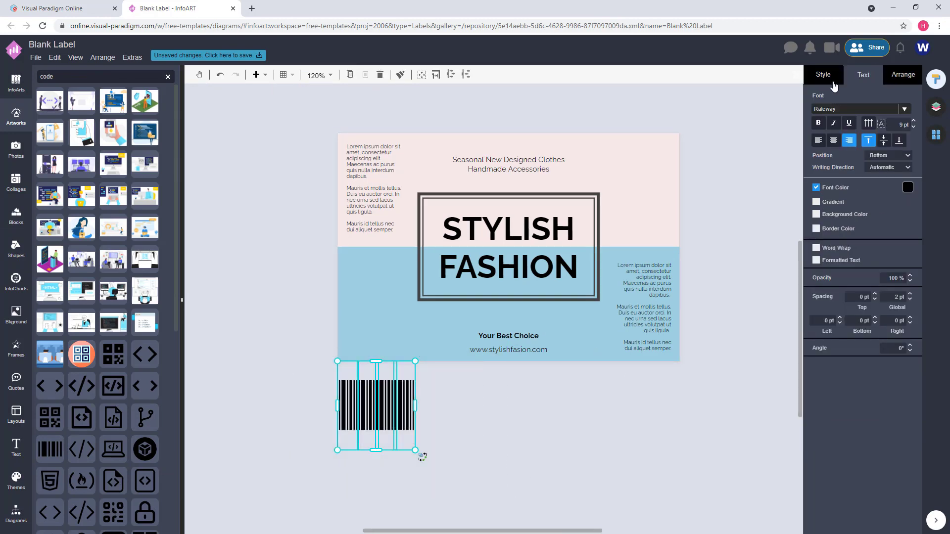
click(816, 472)
drag(376, 436, 375, 422)
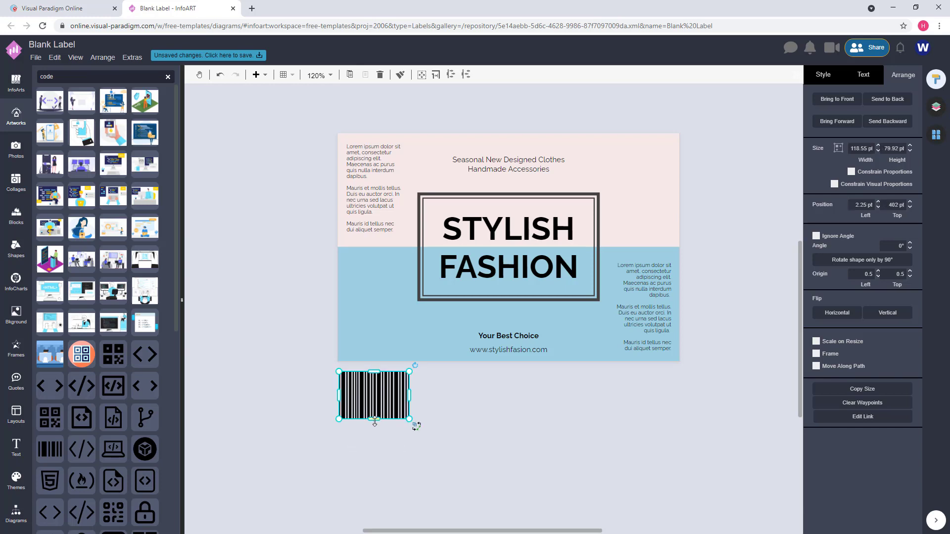
Step: Fill the barcode with light pink, rotate it to vertical and place it in the label's lower-left corner
click(823, 75)
click(907, 143)
click(908, 144)
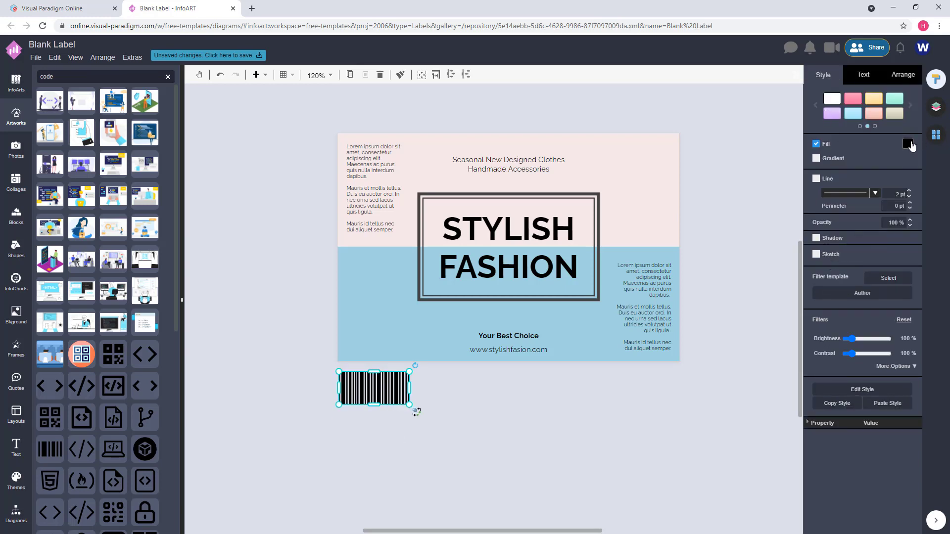
click(908, 143)
click(853, 237)
key(ctrl+r)
drag(364, 395, 365, 313)
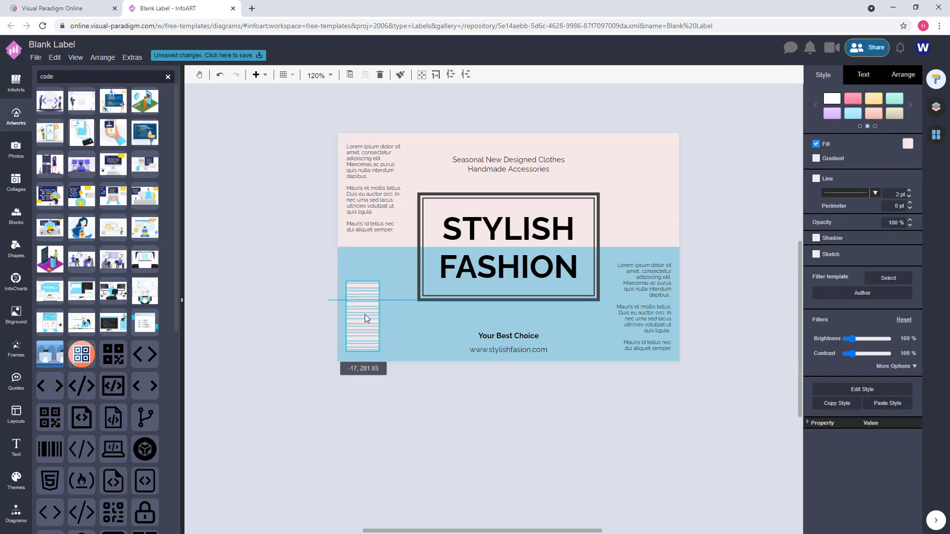
click(429, 384)
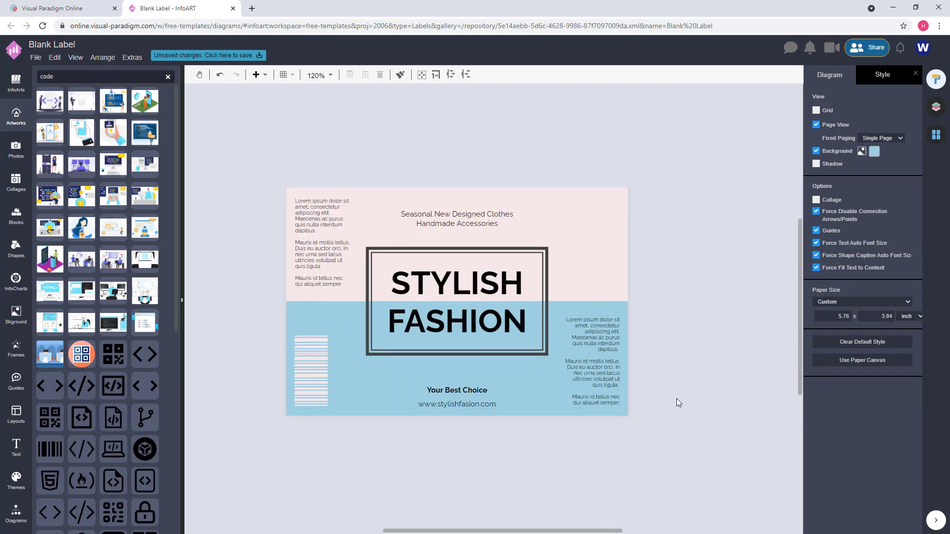
Step: Raise the "Your Best Choice" and website lines closer to the frames and increase the space between them
drag(457, 390, 478, 405)
drag(383, 356, 531, 409)
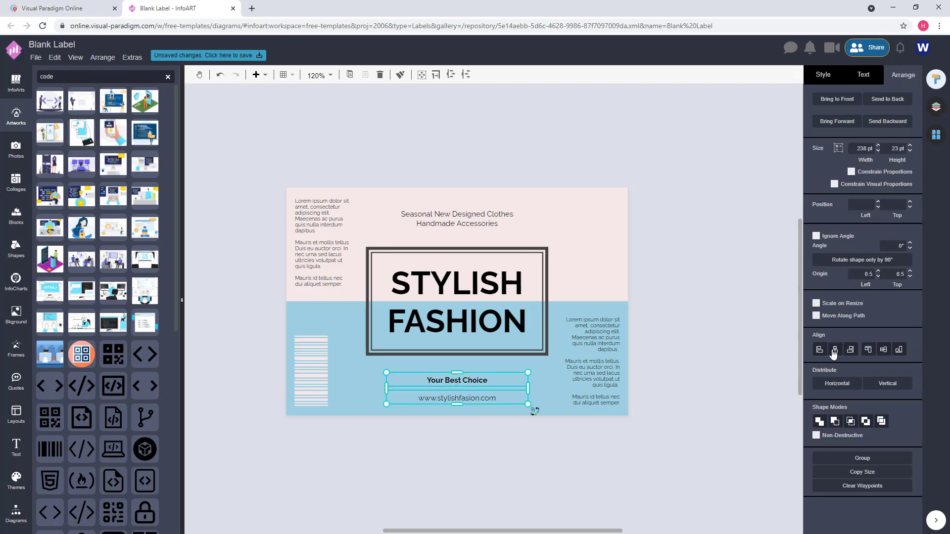
click(513, 458)
Step: Insert a small dark circle from the basic shapes and place it just before "Your Best Choice"
click(16, 248)
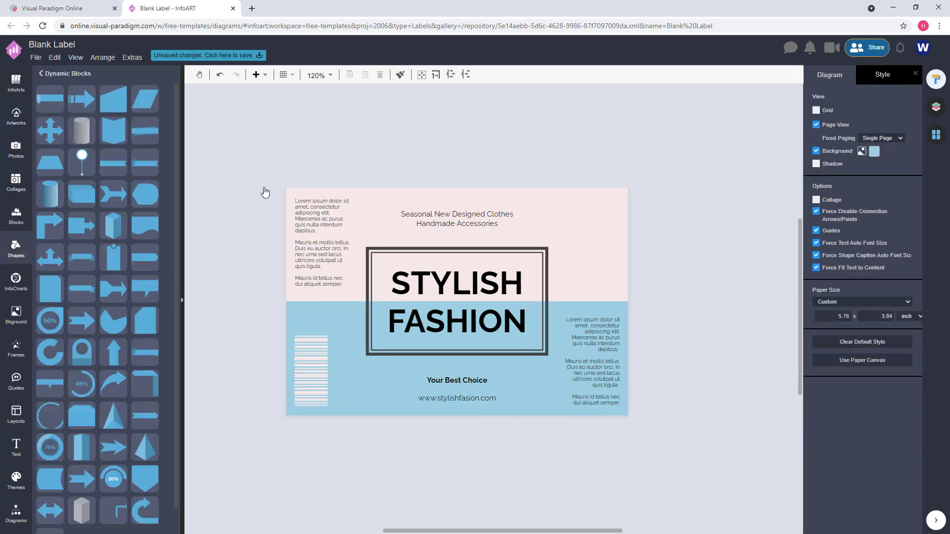
click(41, 74)
click(58, 127)
drag(144, 163, 537, 182)
click(902, 75)
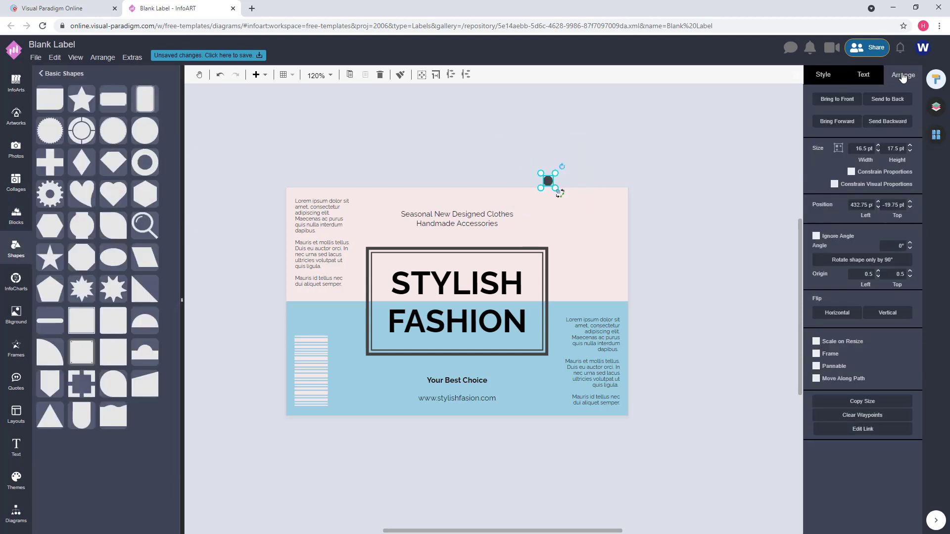
drag(548, 181, 402, 370)
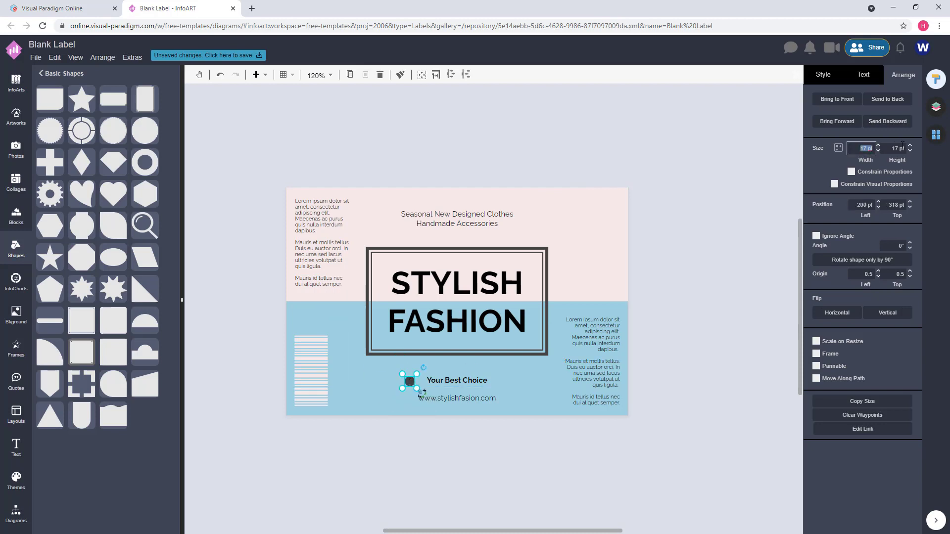
Step: Set the circle's size to 7 pt by 7 pt, copy it to the other side of "Your Best Choice" and line both up with the text
scroll(391, 391, up, 5)
drag(431, 366, 630, 367)
shift+click(430, 368)
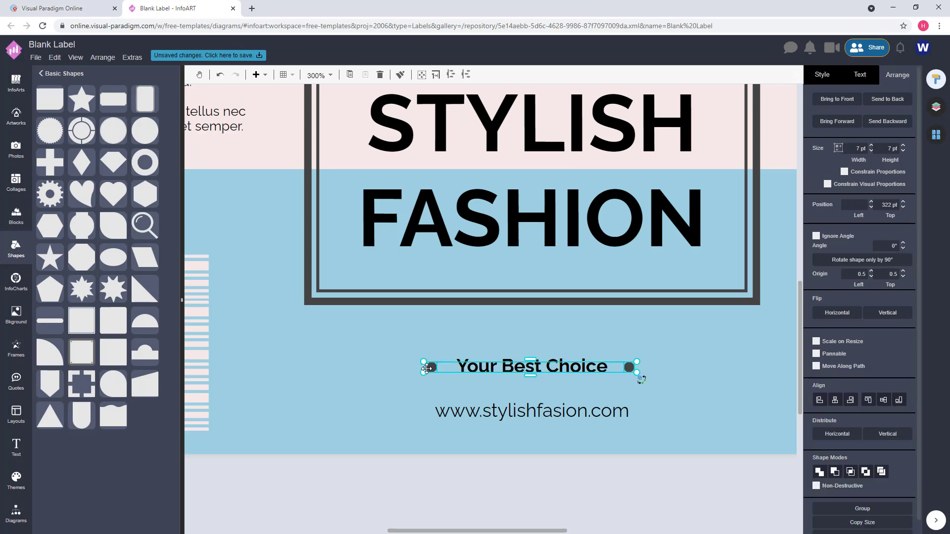
drag(430, 369, 432, 371)
shift+click(594, 369)
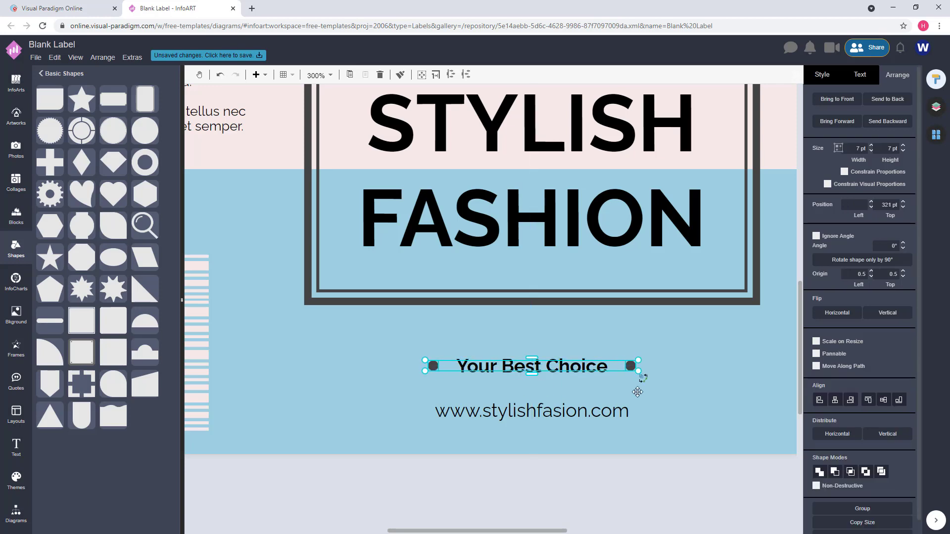
scroll(636, 392, down, 3)
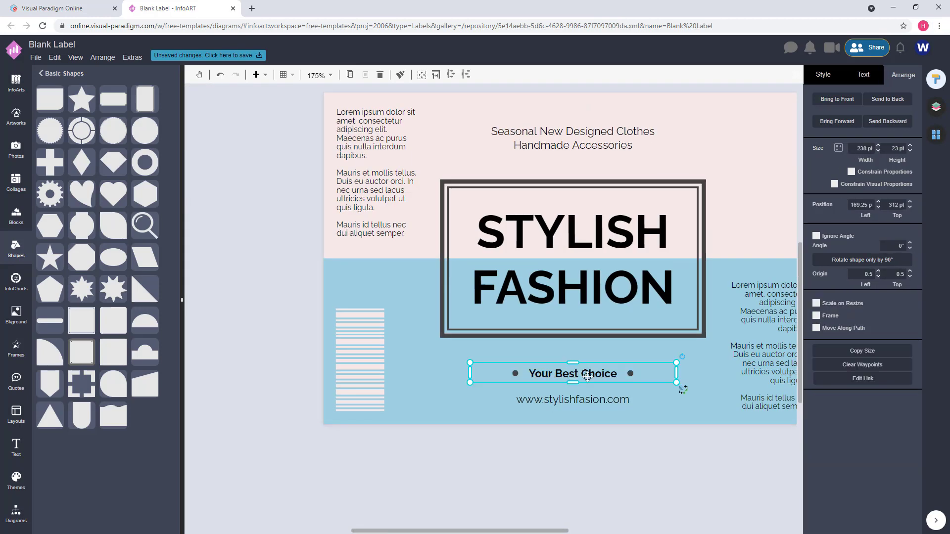
Step: Change the font colour of all the label's texts to the dark grey of the frames
click(681, 406)
scroll(683, 416, up, 1)
key(ctrl+a)
click(906, 187)
click(843, 205)
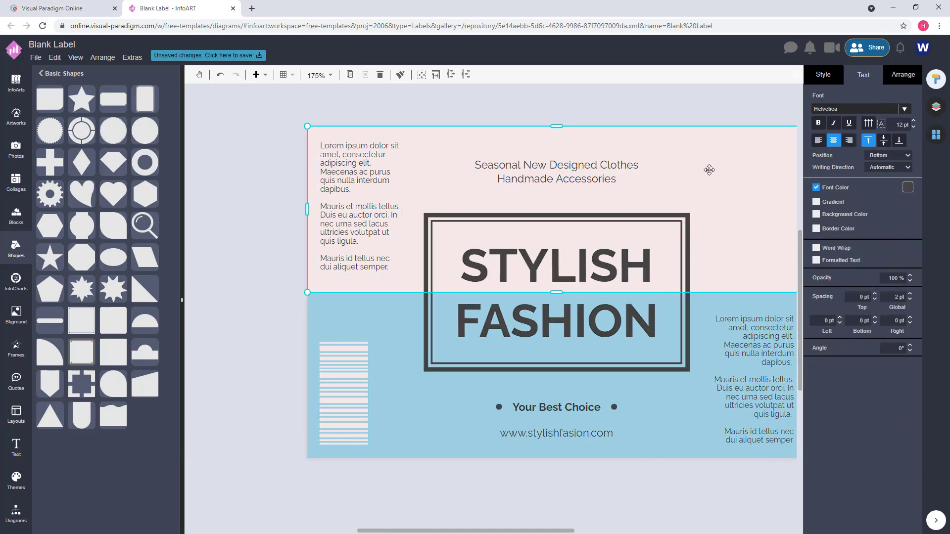
click(688, 370)
click(662, 134)
scroll(662, 134, down, 1)
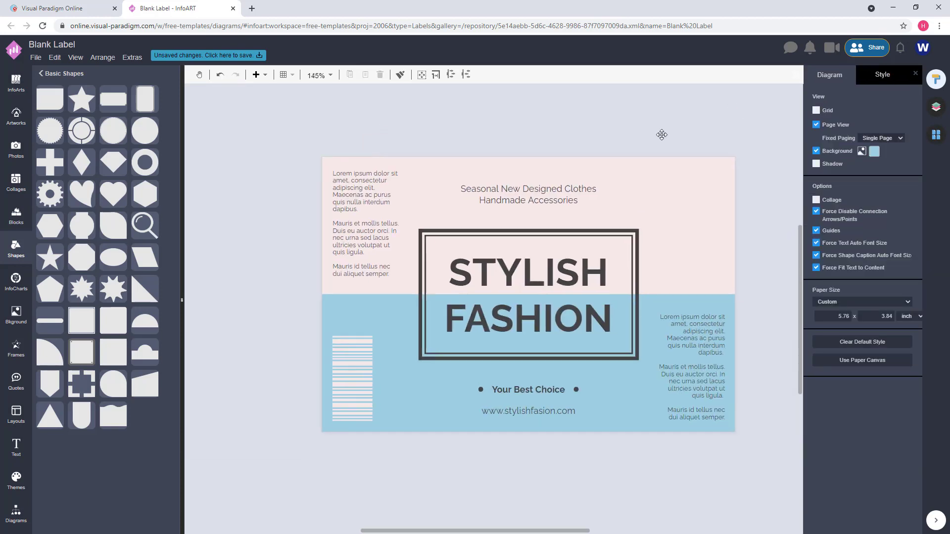
Step: Move "Handmade Accessories" slightly down to widen its gap to "Seasonal New Designed Clothes"
click(569, 198)
key(Escape)
click(550, 394)
key(Escape)
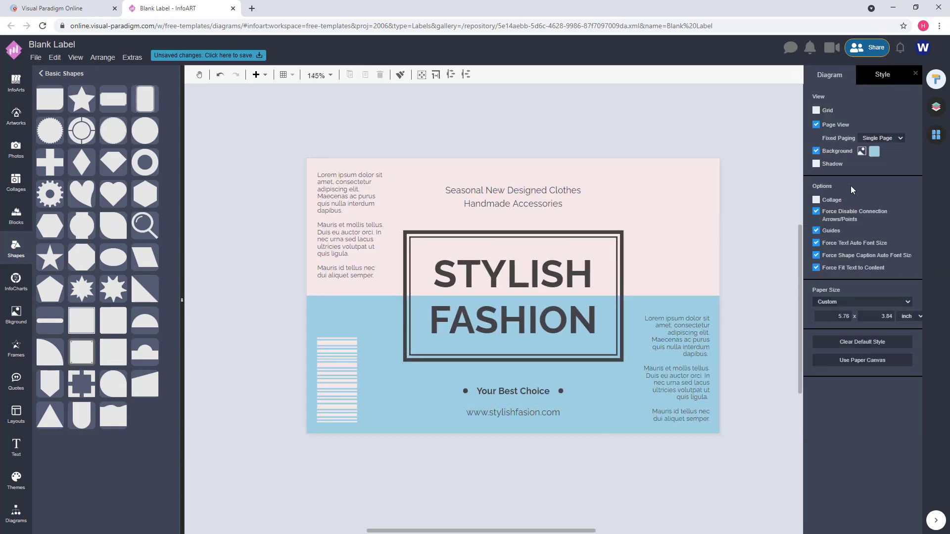